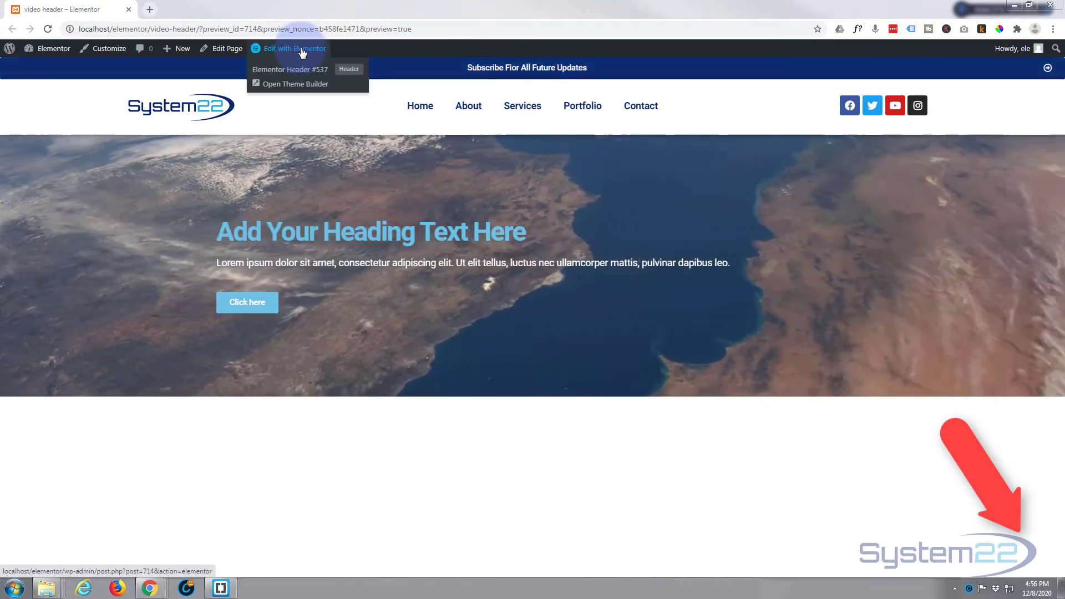
Open the page in Elementor and delete the old video hero section
{"action": "left_click", "coordinate": [302, 50]}
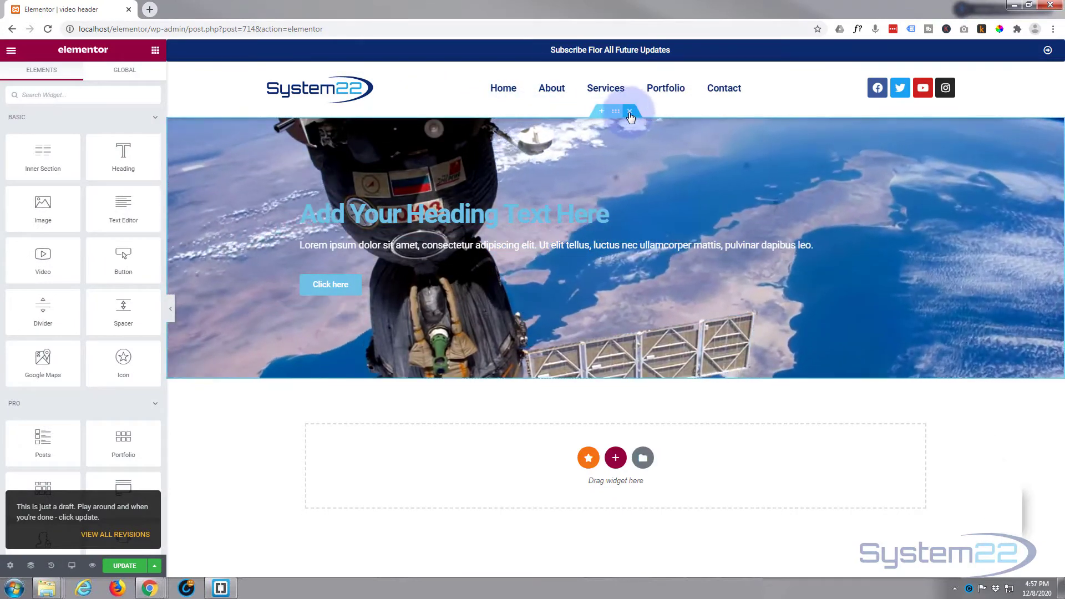
{"action": "left_click", "coordinate": [630, 113]}
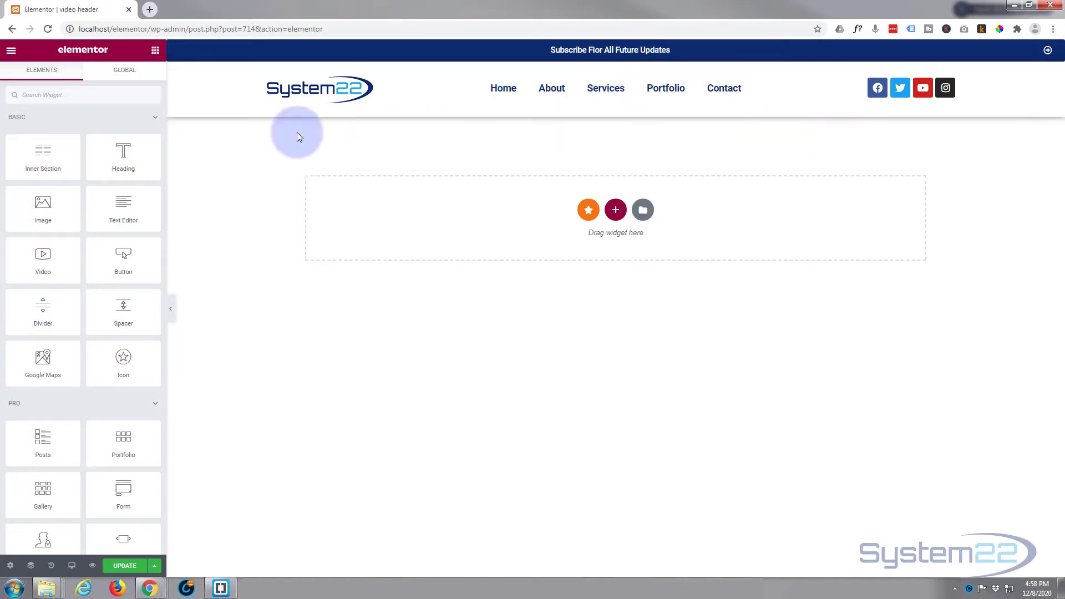
Add a default Heading widget with a lorem ipsum Text Editor paragraph beneath it
{"action": "left_click_drag", "start_coordinate": [137, 154], "coordinate": [571, 195]}
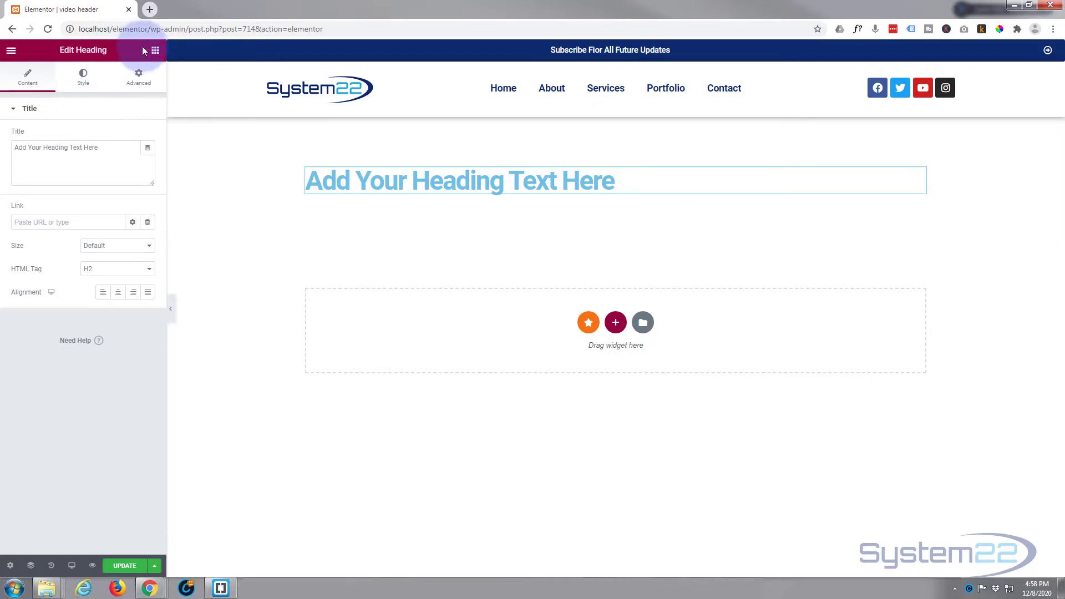
{"action": "left_click", "coordinate": [155, 51]}
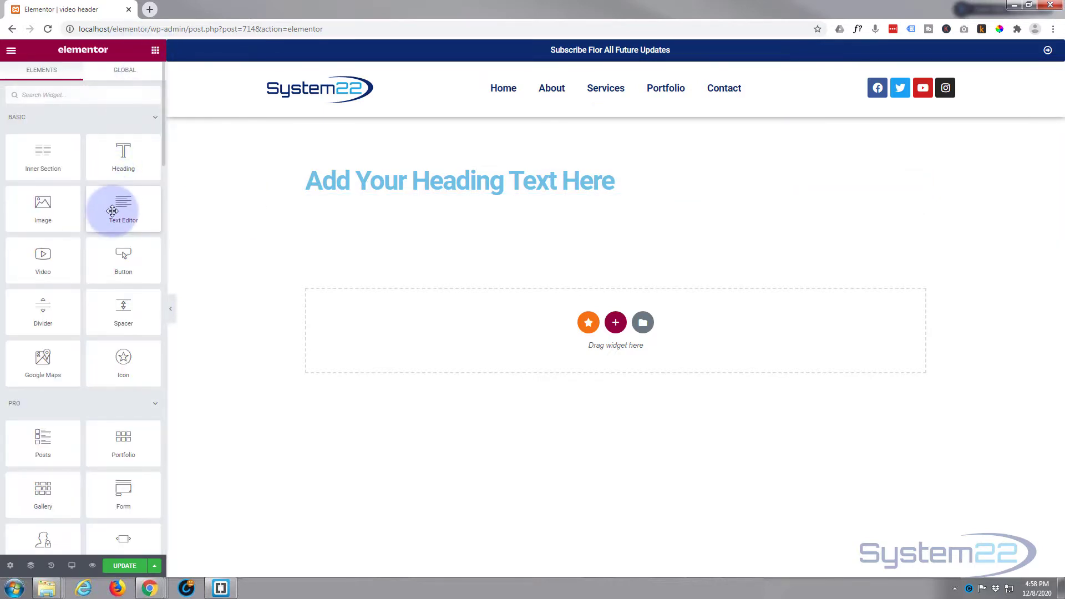
{"action": "left_click_drag", "start_coordinate": [114, 209], "coordinate": [444, 190]}
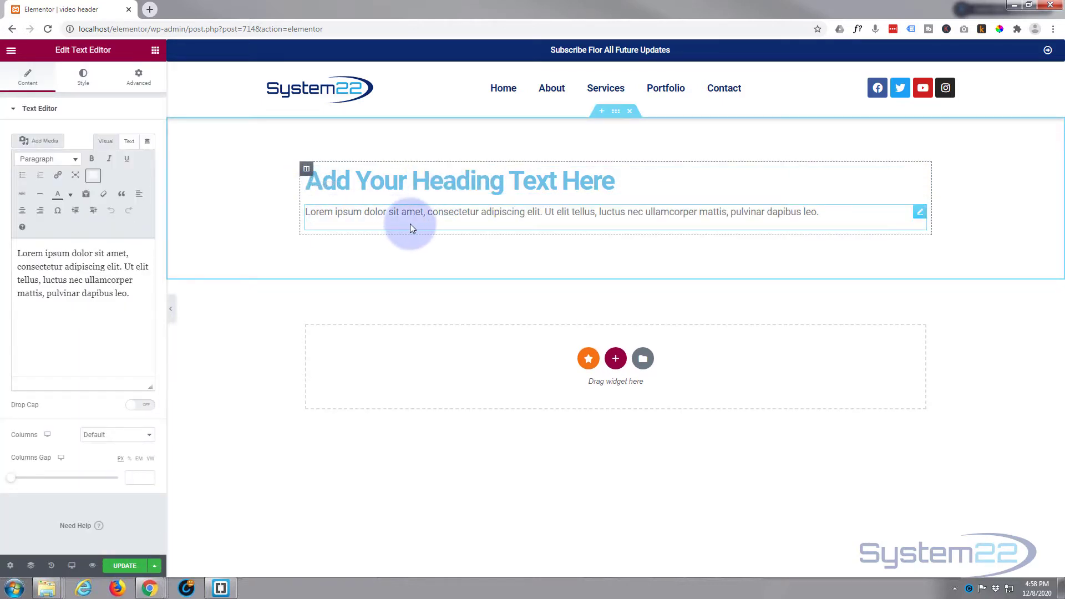
Place a 'Click here' Button under the paragraph and sample the heading's blue, 6EC1E4
{"action": "left_click", "coordinate": [155, 52]}
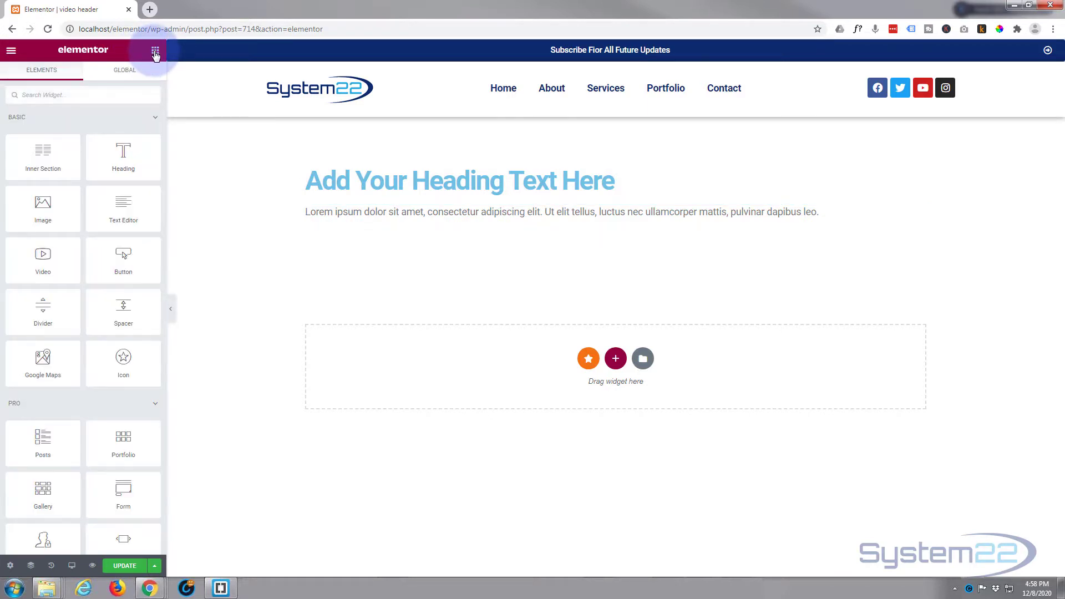
{"action": "left_click_drag", "start_coordinate": [123, 255], "coordinate": [353, 219]}
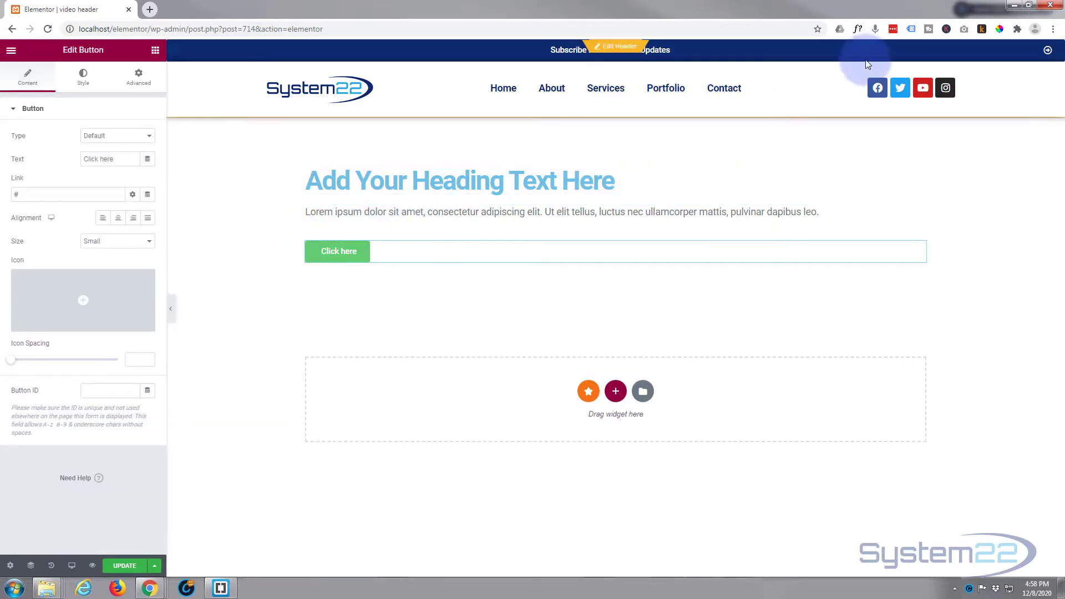
{"action": "left_click", "coordinate": [1000, 30]}
{"action": "left_click", "coordinate": [465, 180]}
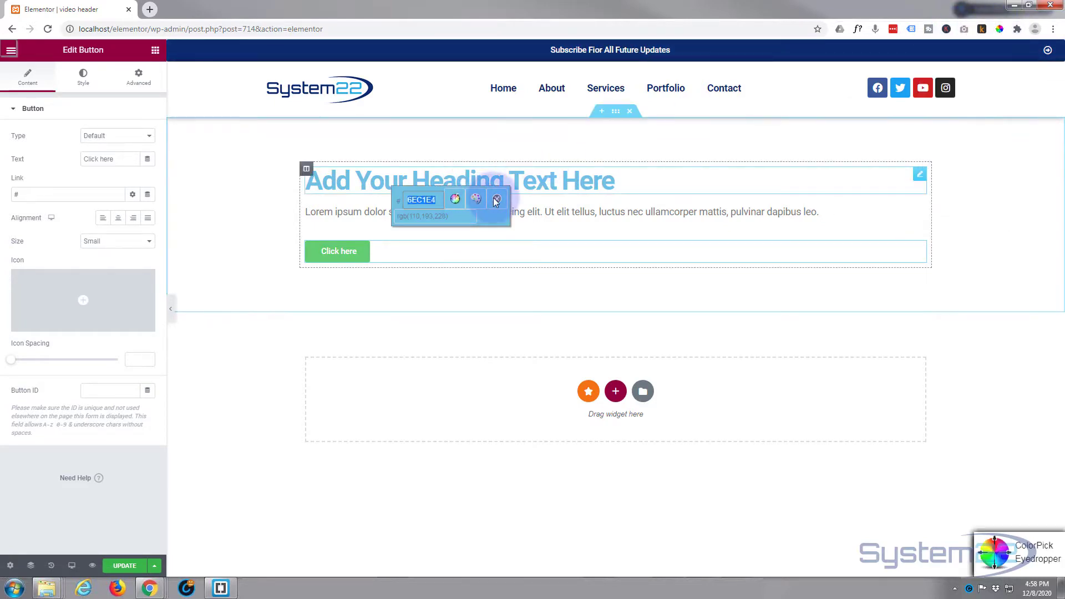
{"action": "left_click", "coordinate": [497, 201]}
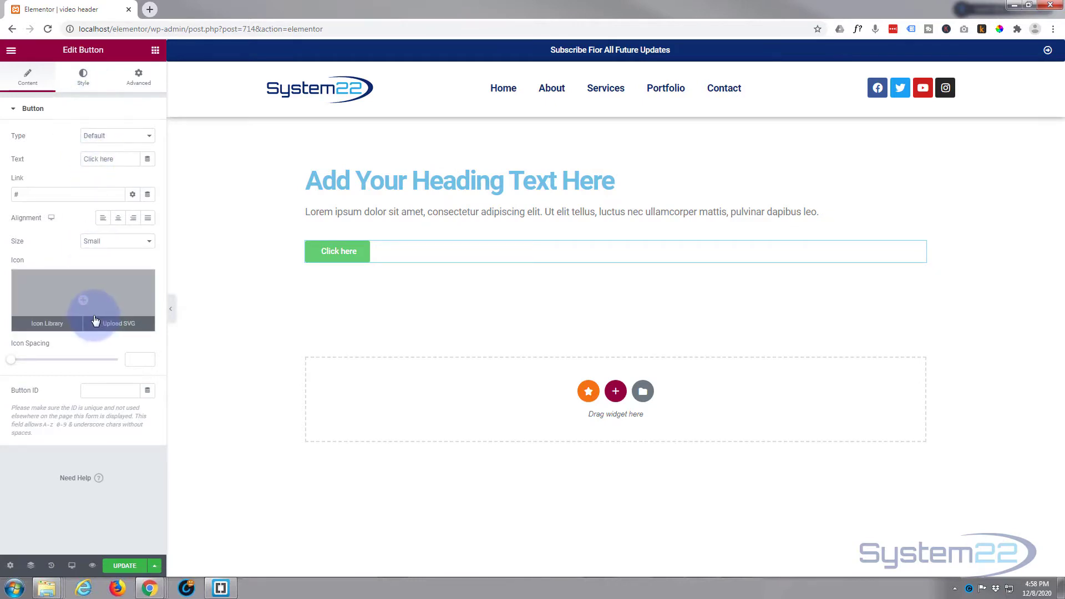
Replace the button's green background colour with the pasted 6EC1E4
{"action": "left_click", "coordinate": [84, 76]}
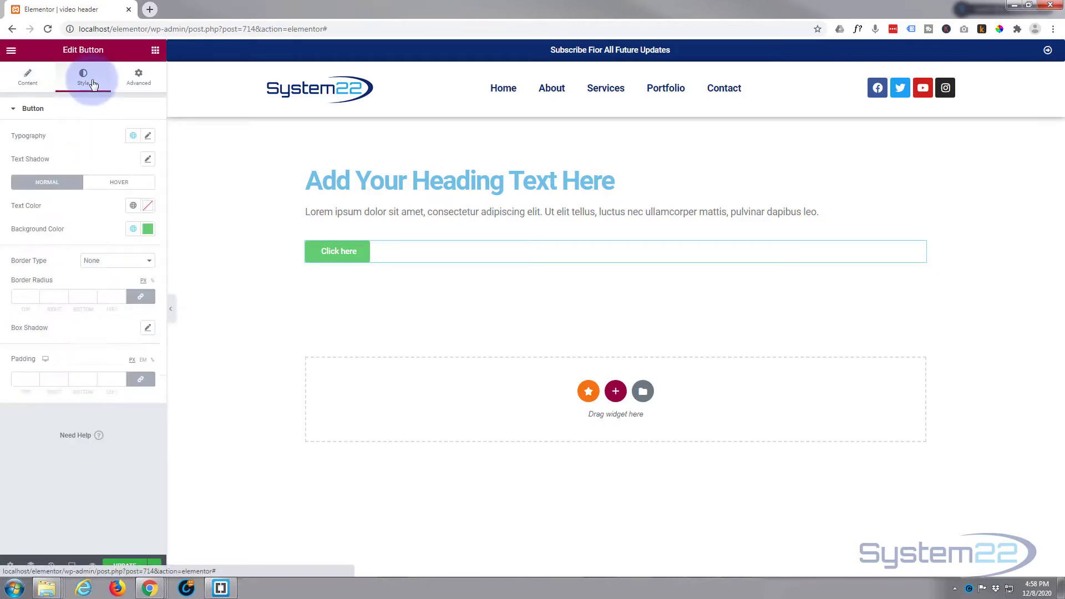
{"action": "left_click", "coordinate": [148, 229]}
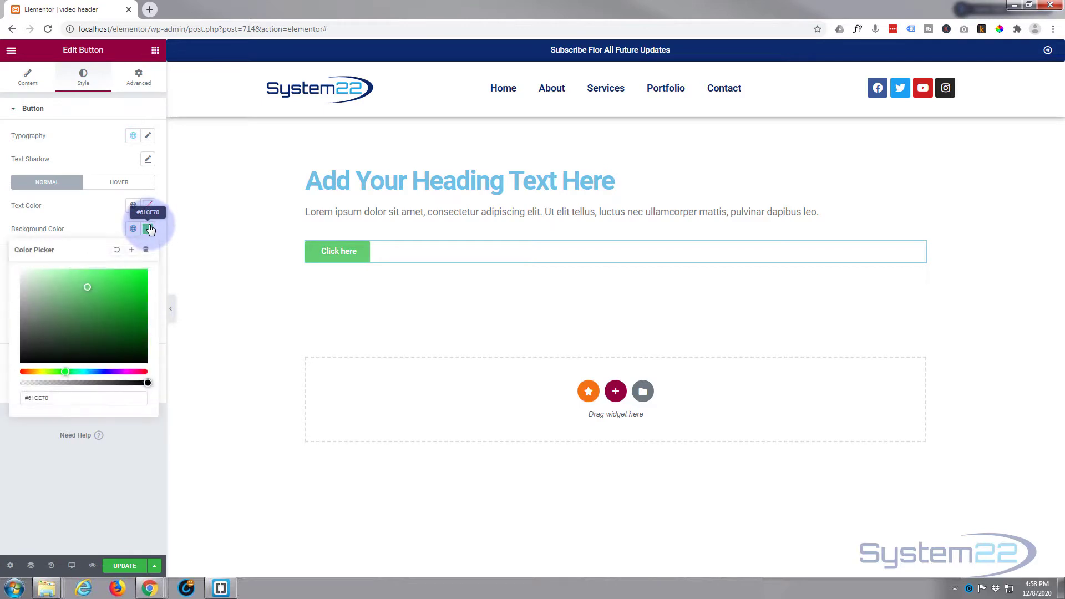
{"action": "left_click_drag", "start_coordinate": [69, 398], "coordinate": [5, 397]}
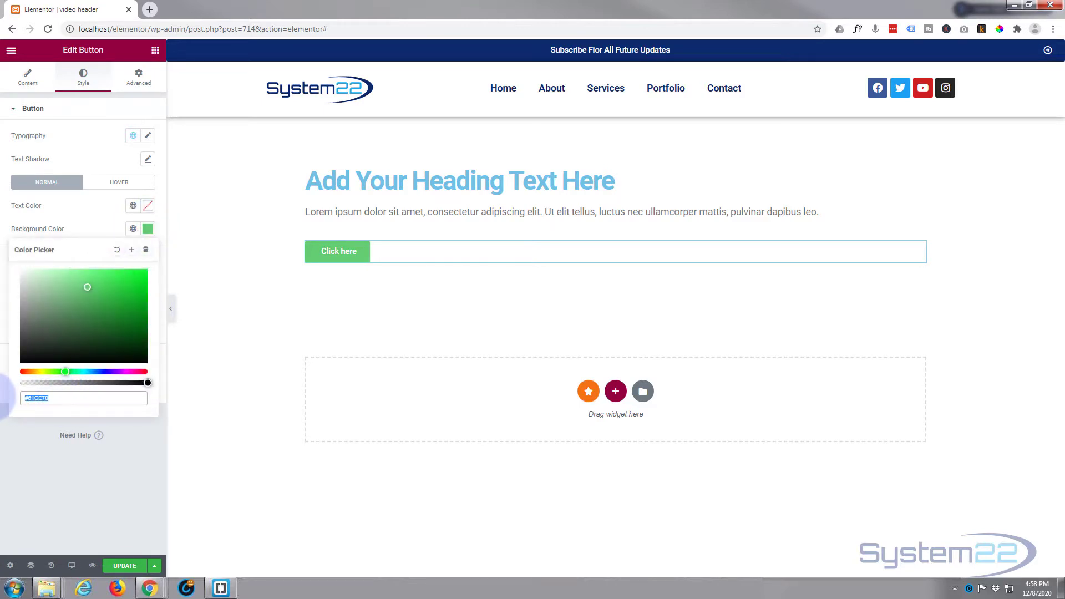
{"action": "type", "text": "6EC1E4"}
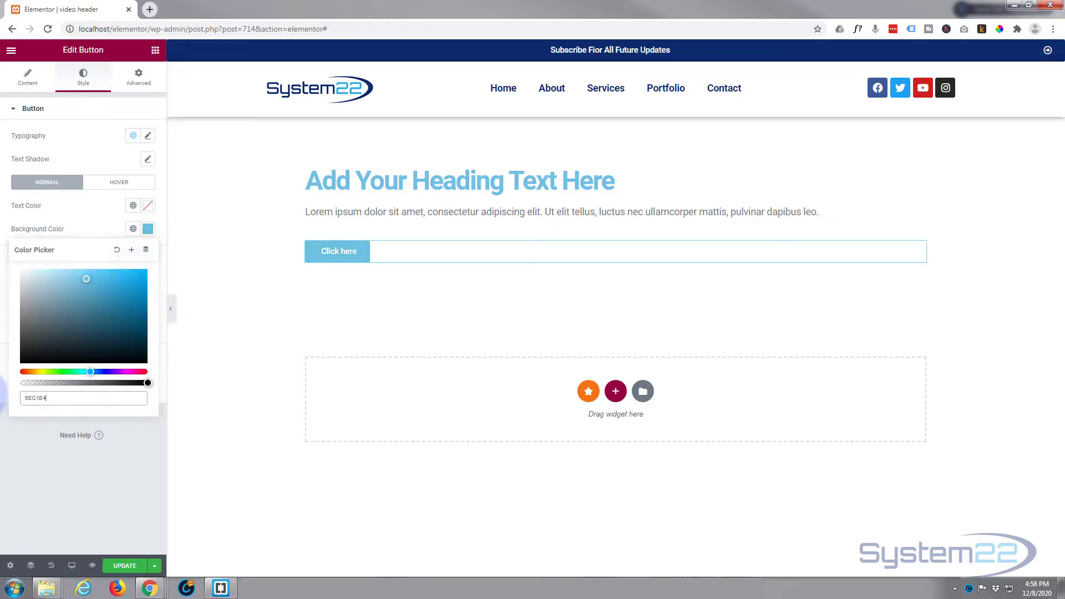
{"action": "left_click", "coordinate": [28, 82]}
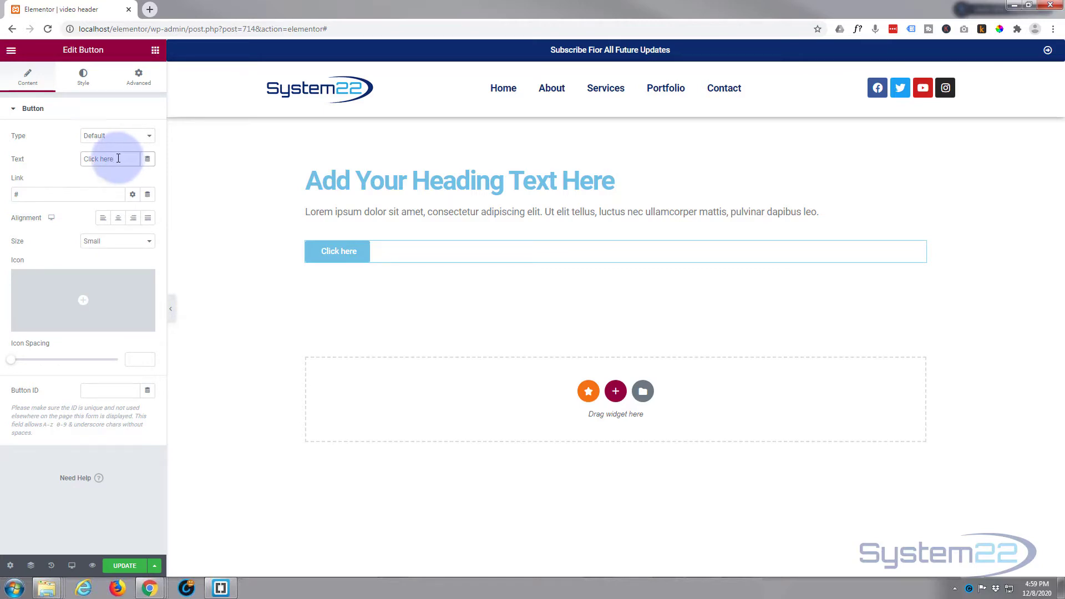
Give the button's hover state a purple background, picked from the magenta hue
{"action": "left_click", "coordinate": [83, 78]}
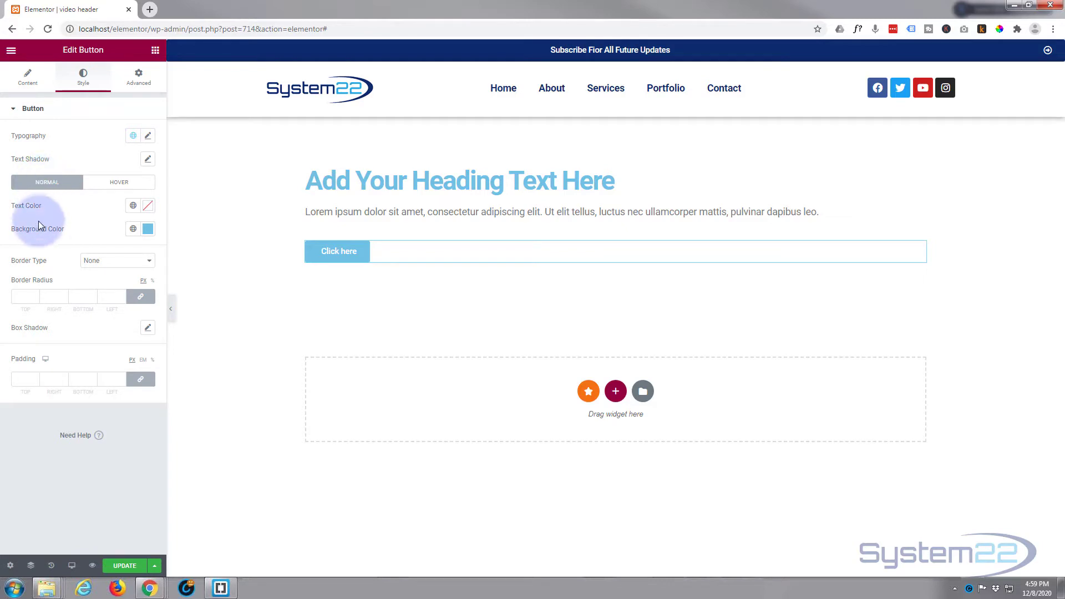
{"action": "left_click", "coordinate": [121, 183]}
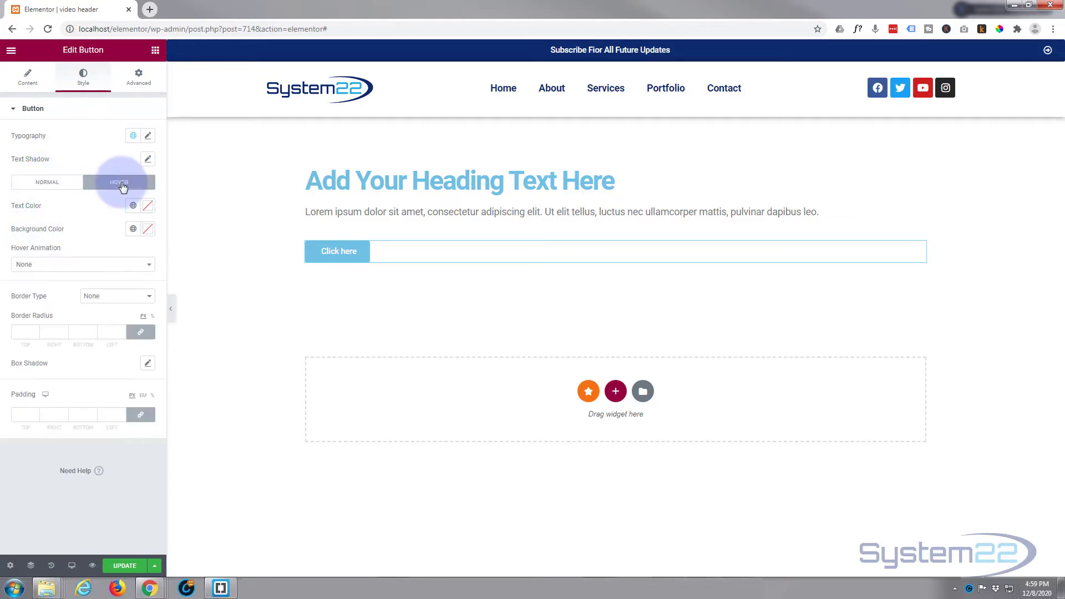
{"action": "left_click", "coordinate": [148, 230]}
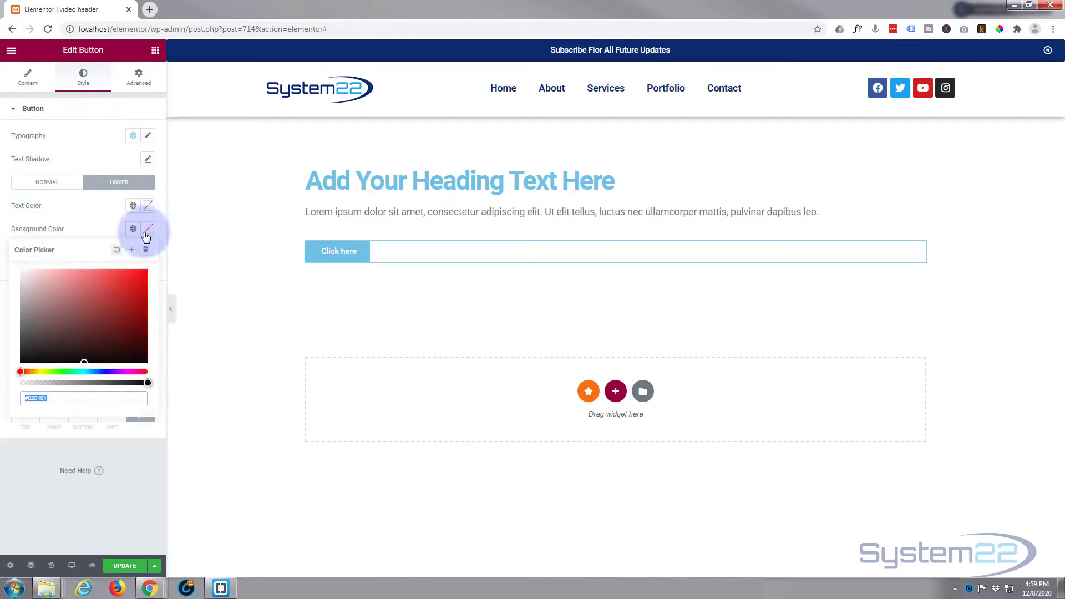
{"action": "left_click", "coordinate": [128, 372]}
{"action": "left_click", "coordinate": [97, 236]}
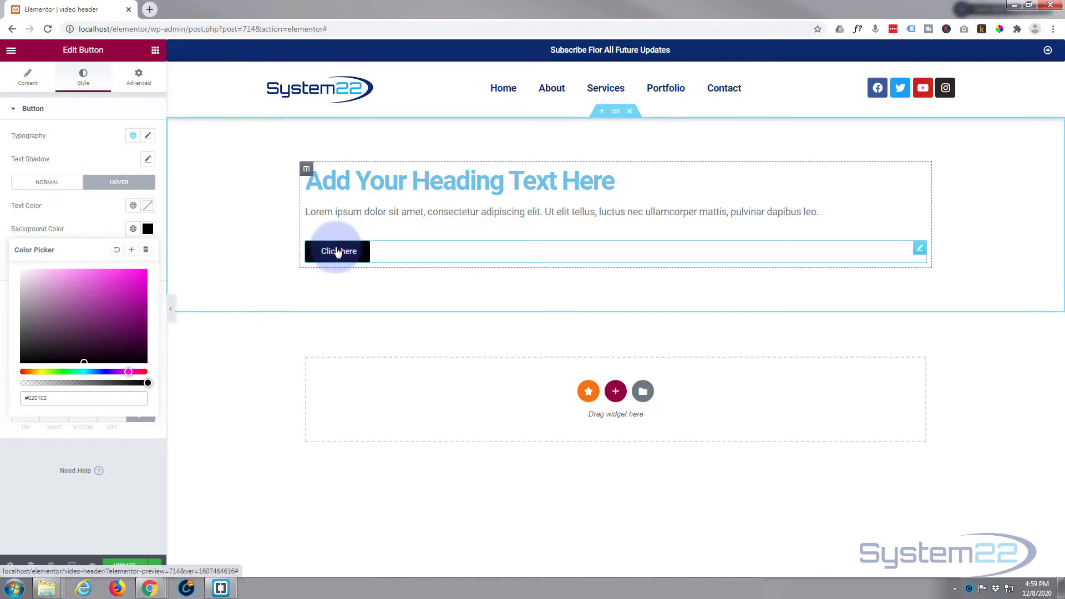
{"action": "left_click", "coordinate": [84, 361]}
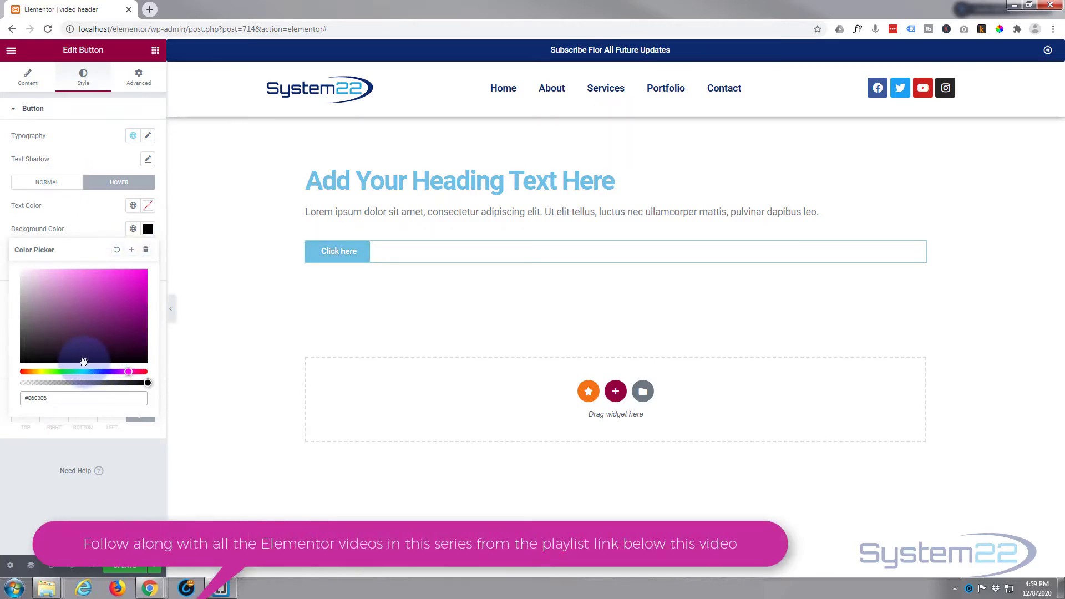
{"action": "left_click_drag", "start_coordinate": [83, 361], "coordinate": [134, 307]}
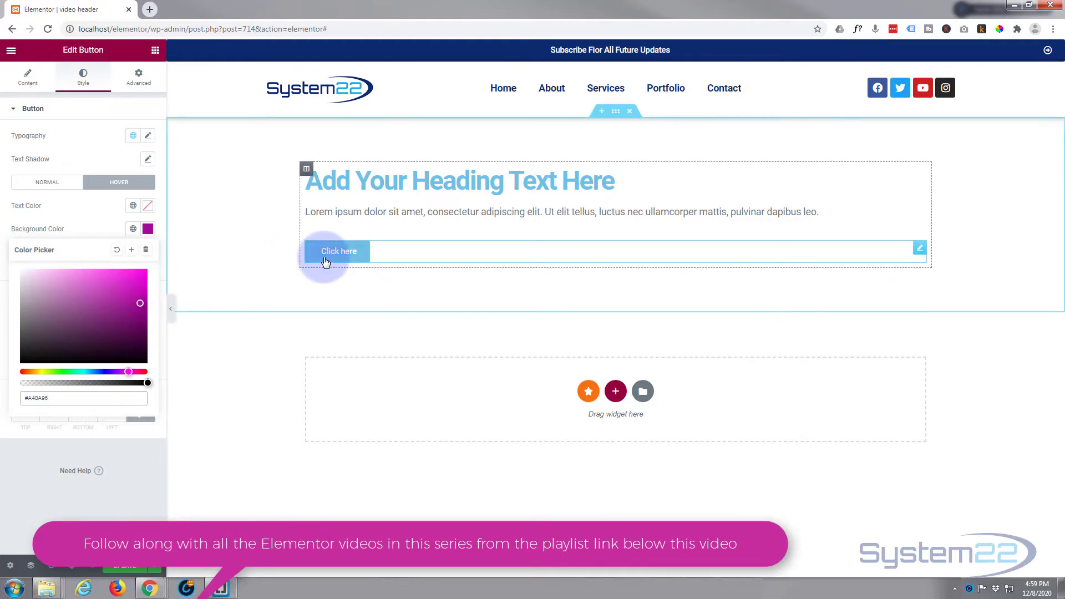
{"action": "left_click", "coordinate": [52, 189]}
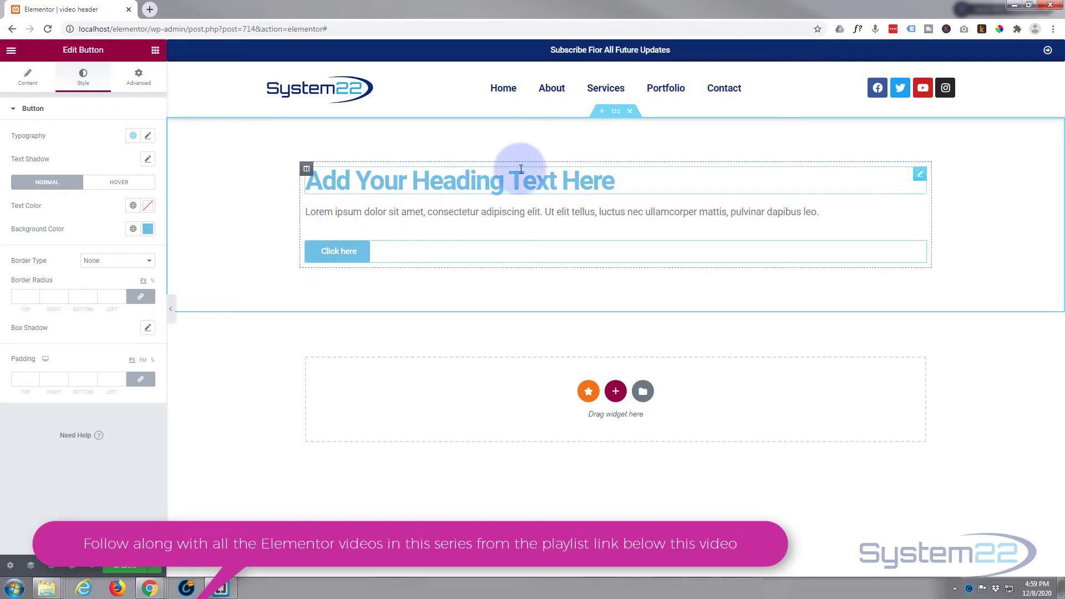
Unlink the section padding and set top and bottom padding to 200 px
{"action": "left_click", "coordinate": [617, 112]}
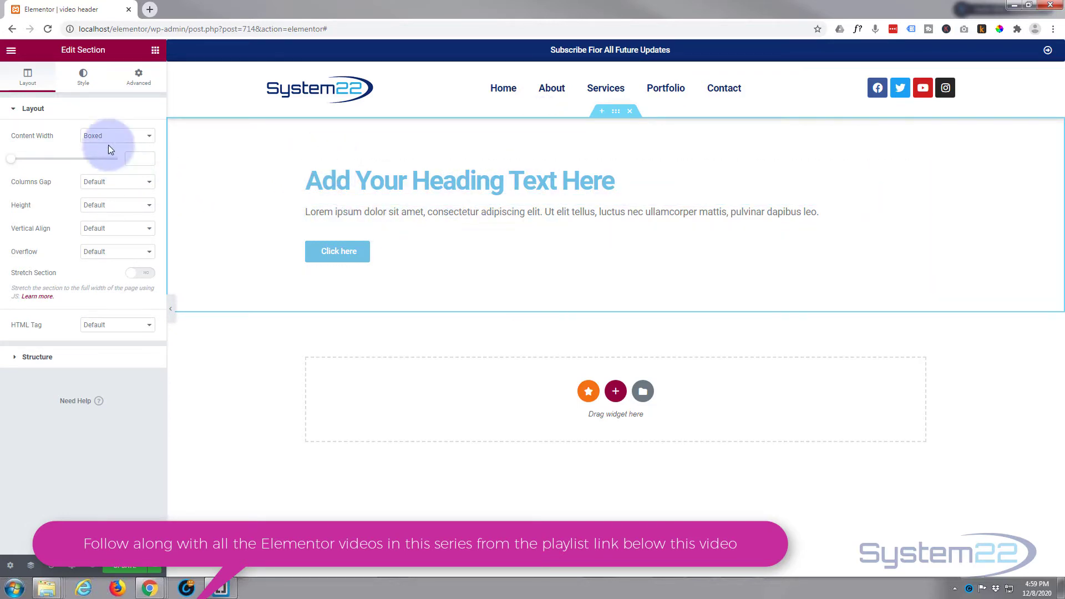
{"action": "left_click", "coordinate": [145, 83]}
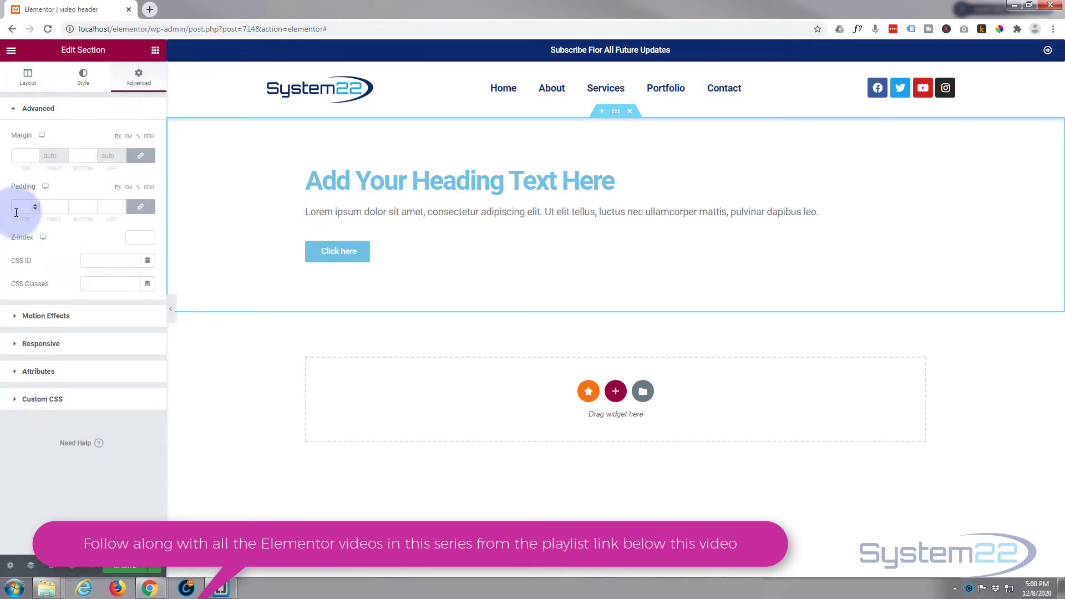
{"action": "left_click", "coordinate": [141, 209]}
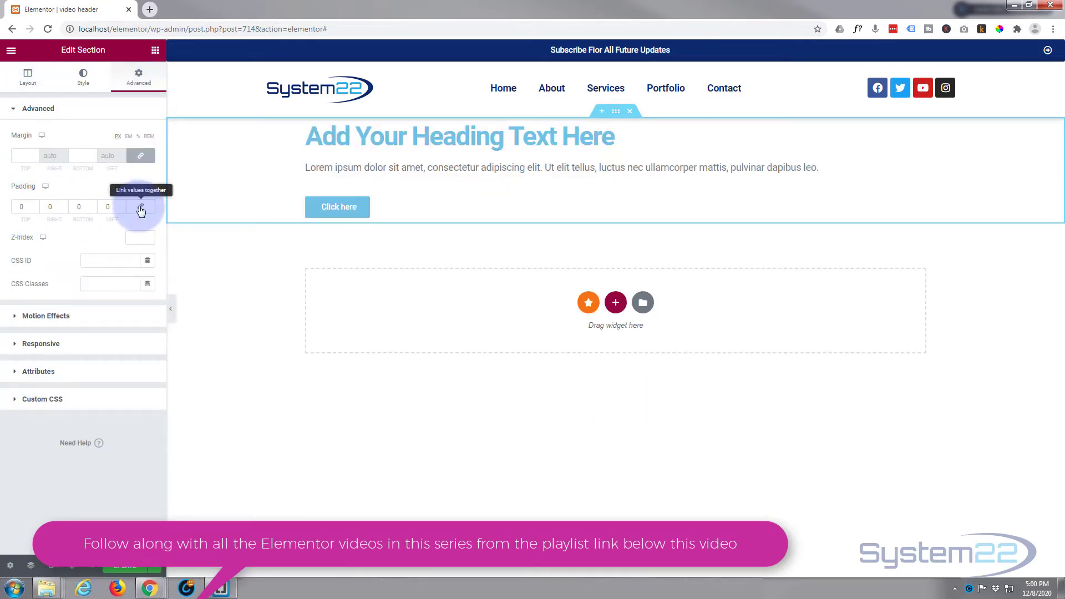
{"action": "left_click", "coordinate": [23, 209]}
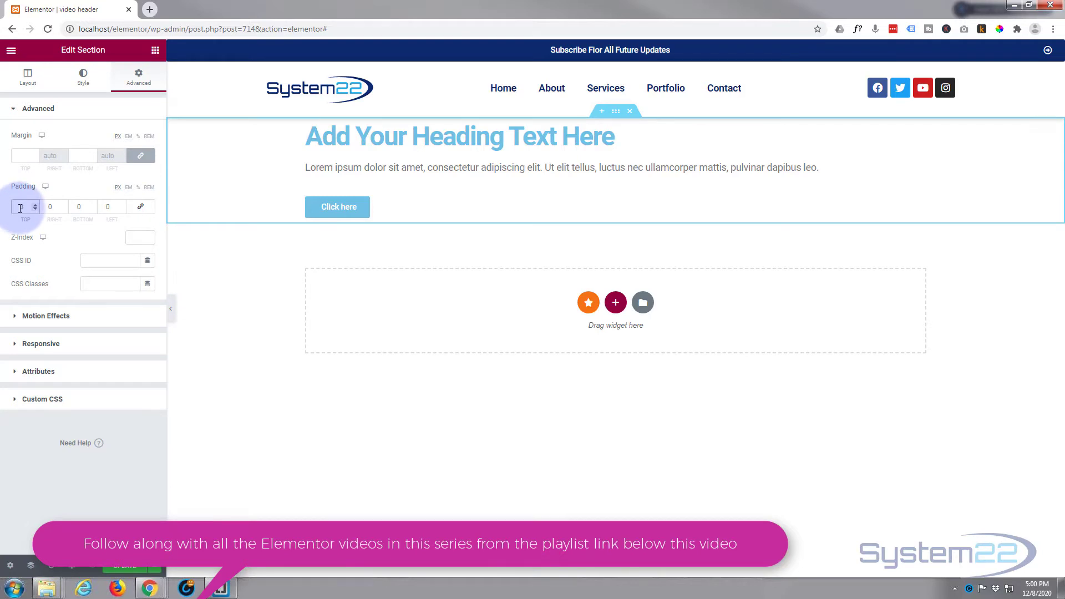
{"action": "type", "text": "150"}
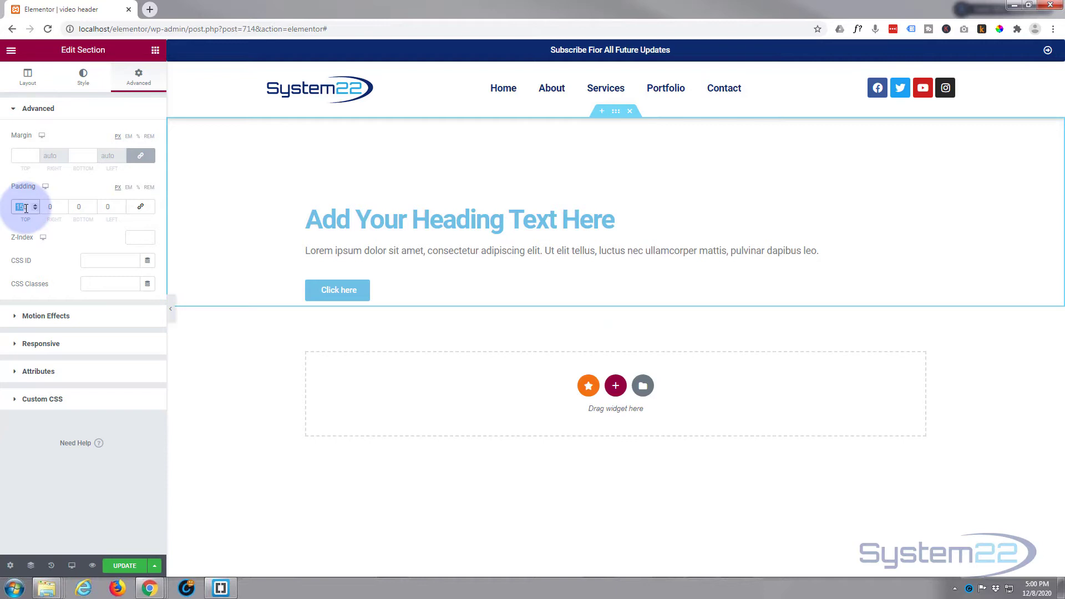
{"action": "type", "text": "200"}
{"action": "left_click", "coordinate": [102, 210]}
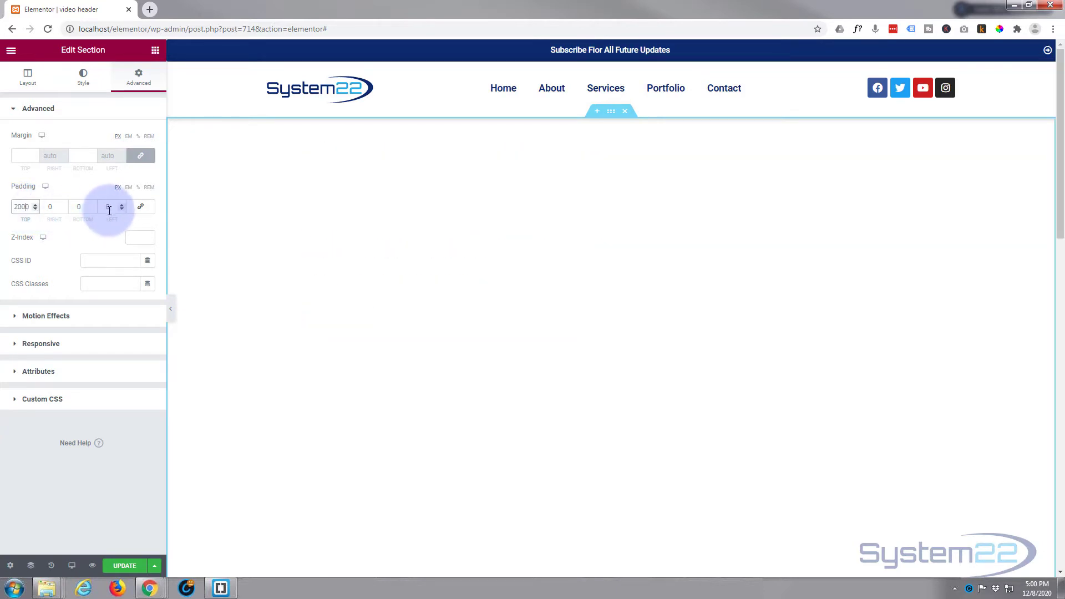
{"action": "left_click", "coordinate": [82, 206]}
{"action": "type", "text": "200"}
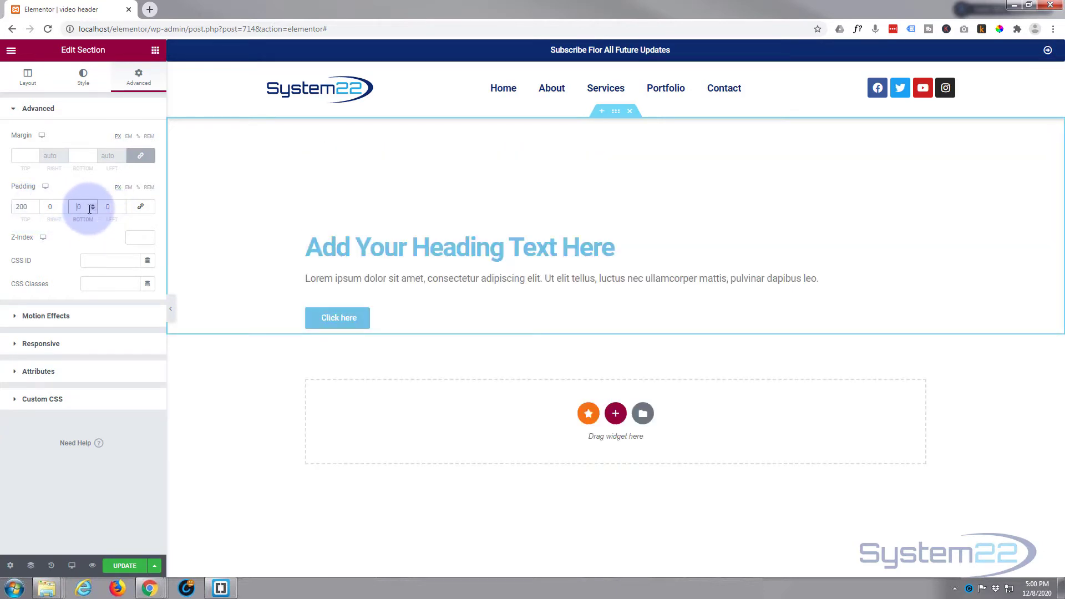
{"action": "left_click", "coordinate": [115, 209]}
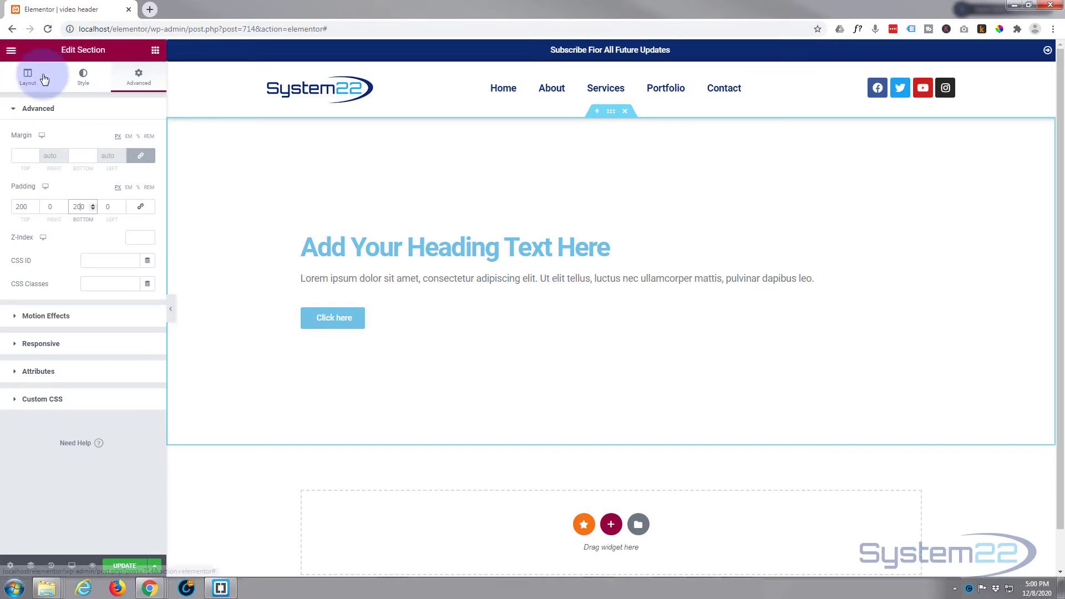
Switch the section's Style background type to Video
{"action": "left_click", "coordinate": [84, 78]}
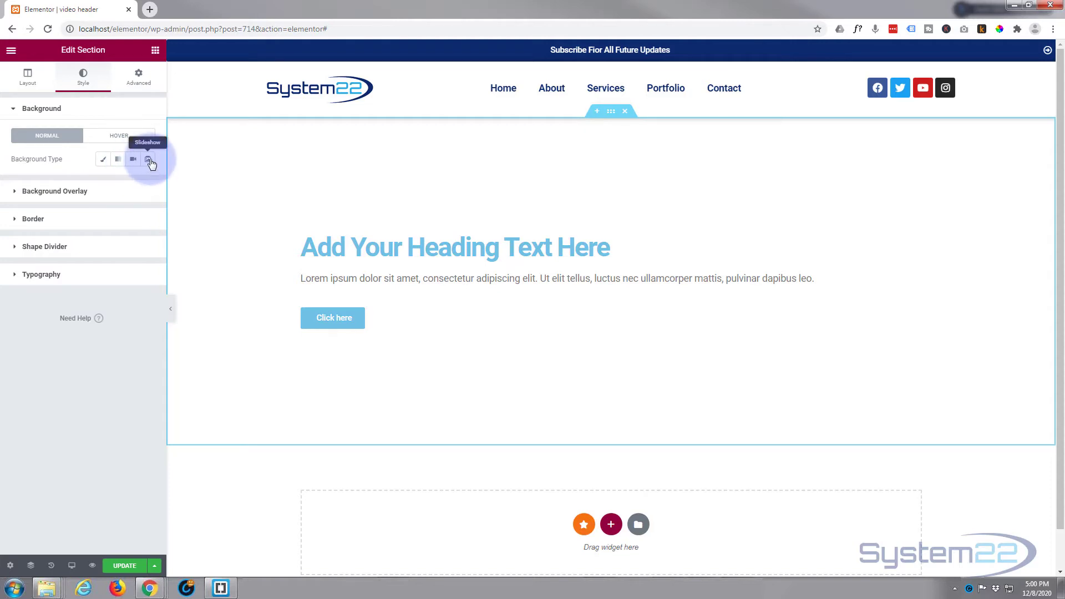
{"action": "left_click", "coordinate": [103, 160]}
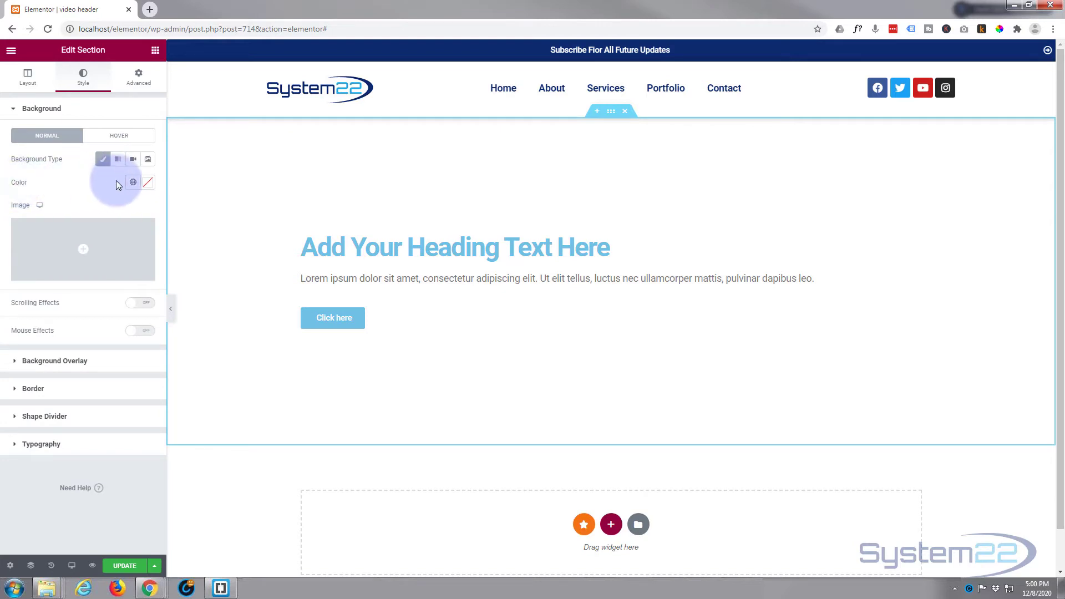
{"action": "mouse_move", "coordinate": [81, 247]}
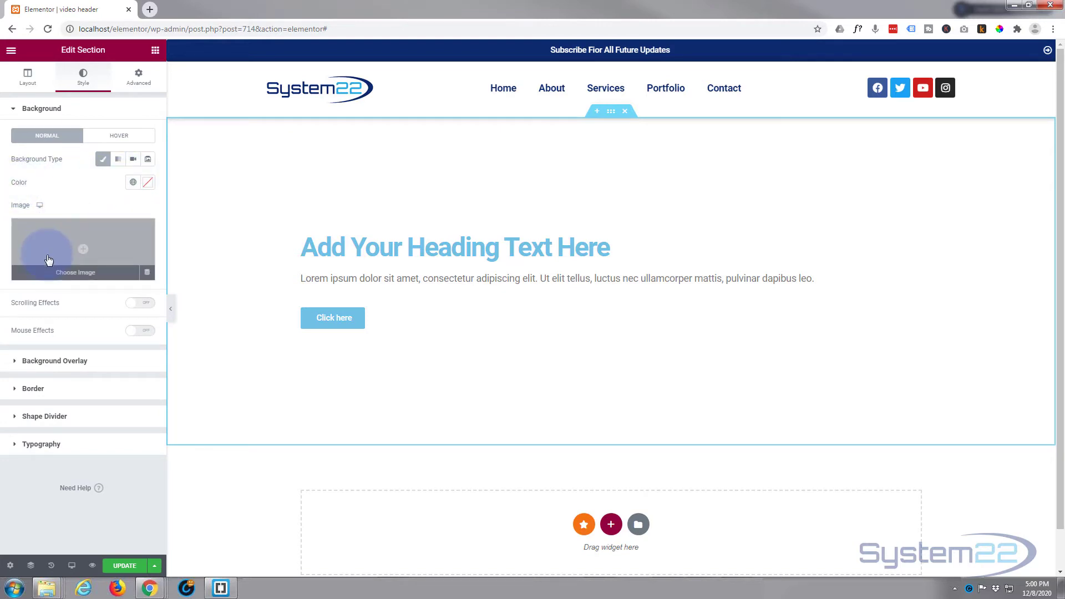
{"action": "left_click", "coordinate": [134, 160]}
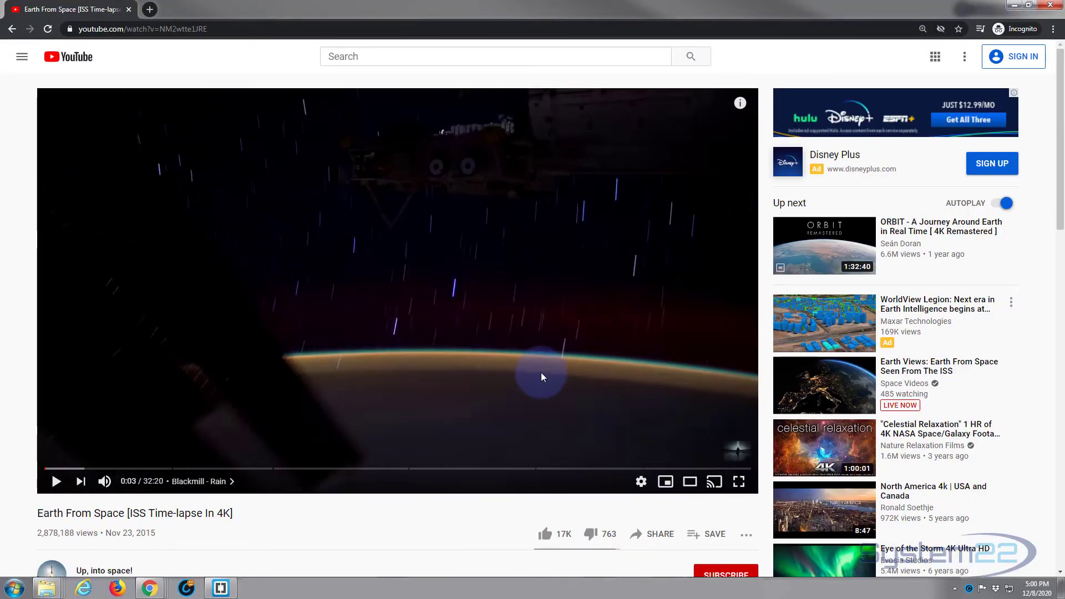
Copy the Earth From Space video's youtu.be share link and minimise the browser
{"action": "left_click", "coordinate": [659, 534]}
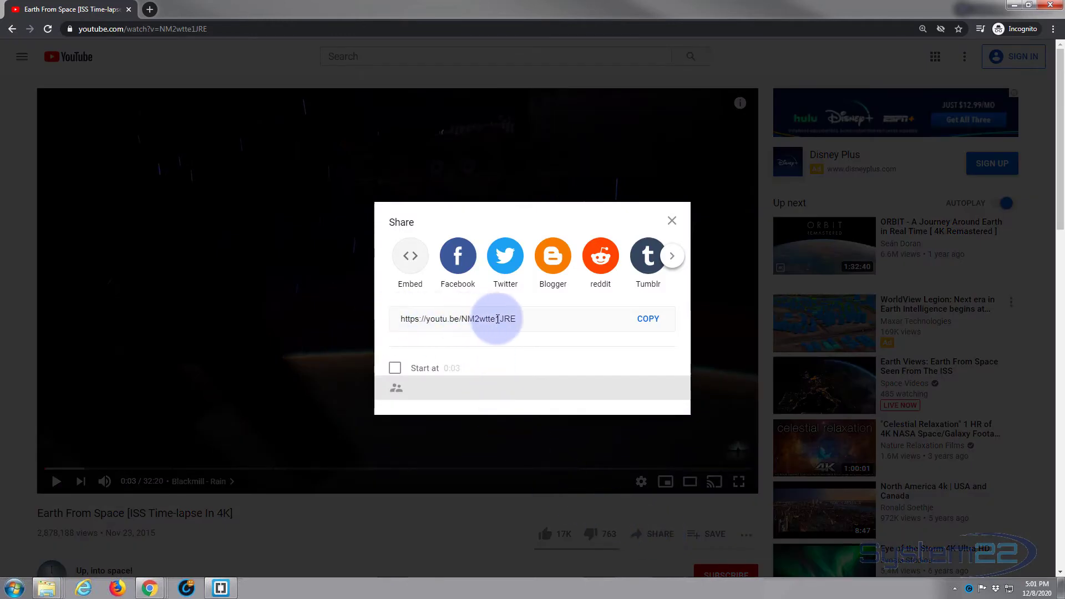
{"action": "left_click", "coordinate": [672, 222]}
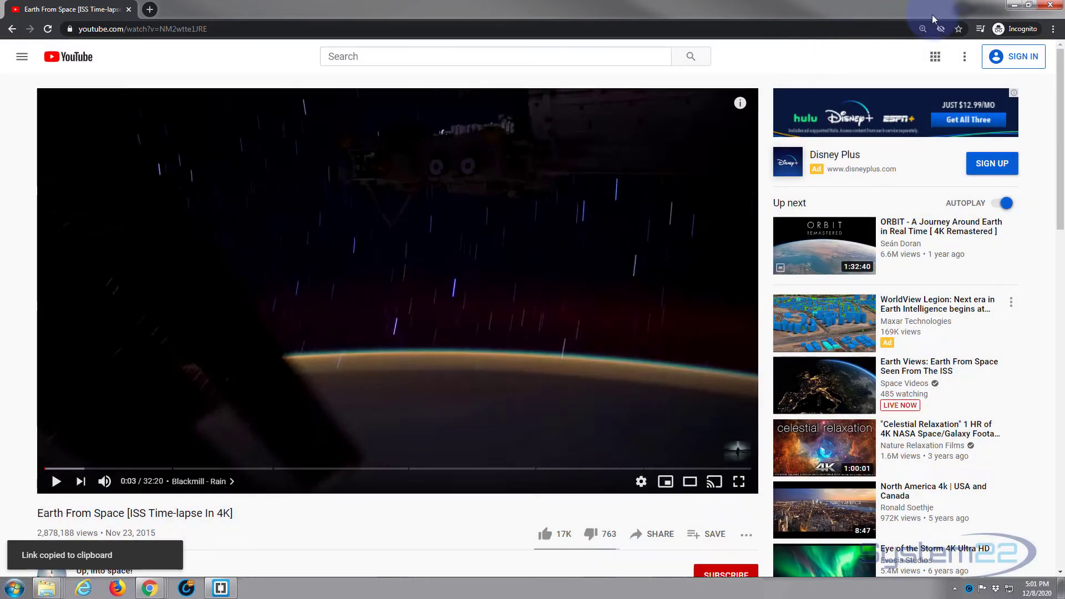
{"action": "left_click", "coordinate": [1014, 4]}
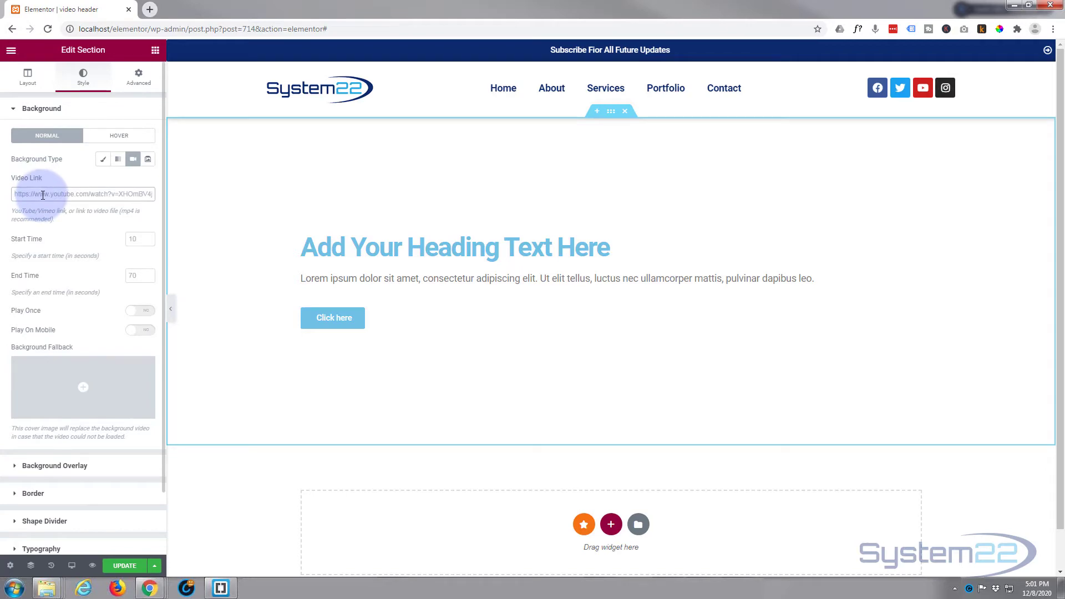
Paste the YouTube link as the background Video Link and set Start Time to 30
{"action": "type", "text": "https://youtu.be/NM2wtte1JRE"}
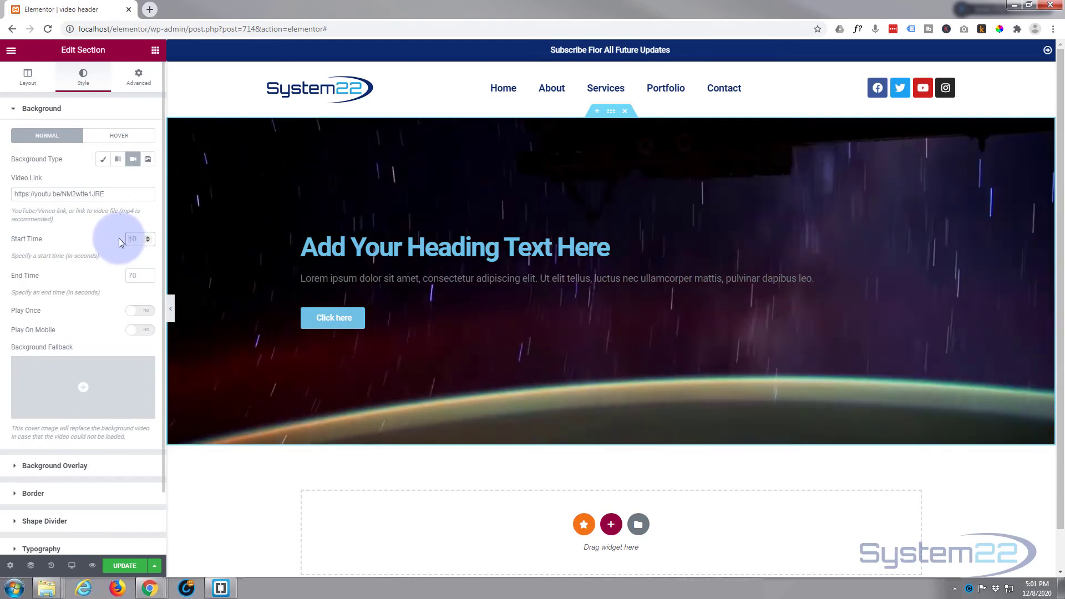
{"action": "key", "text": "BackSpace"}
{"action": "key", "text": "BackSpace"}
{"action": "type", "text": "30"}
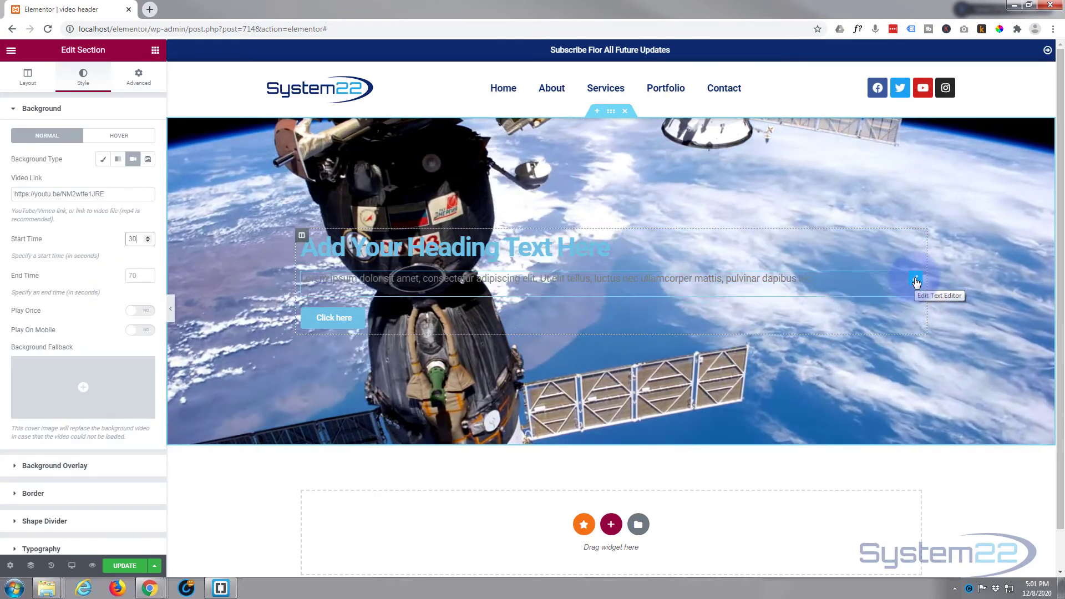
Set the Text Editor paragraph's text colour to white (#FFFFFF)
{"action": "left_click", "coordinate": [915, 279]}
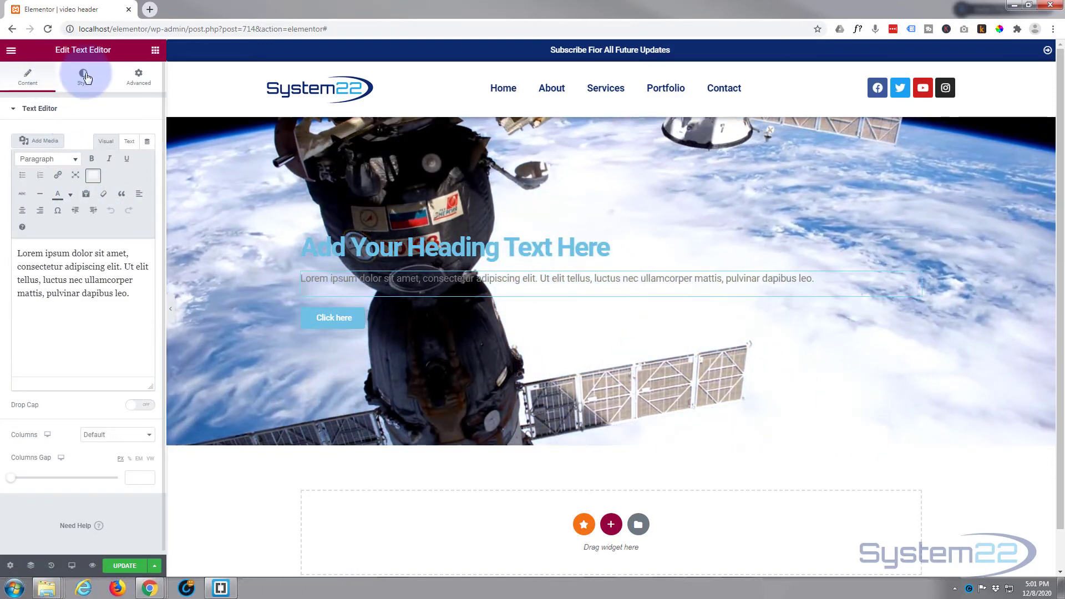
{"action": "left_click", "coordinate": [81, 89]}
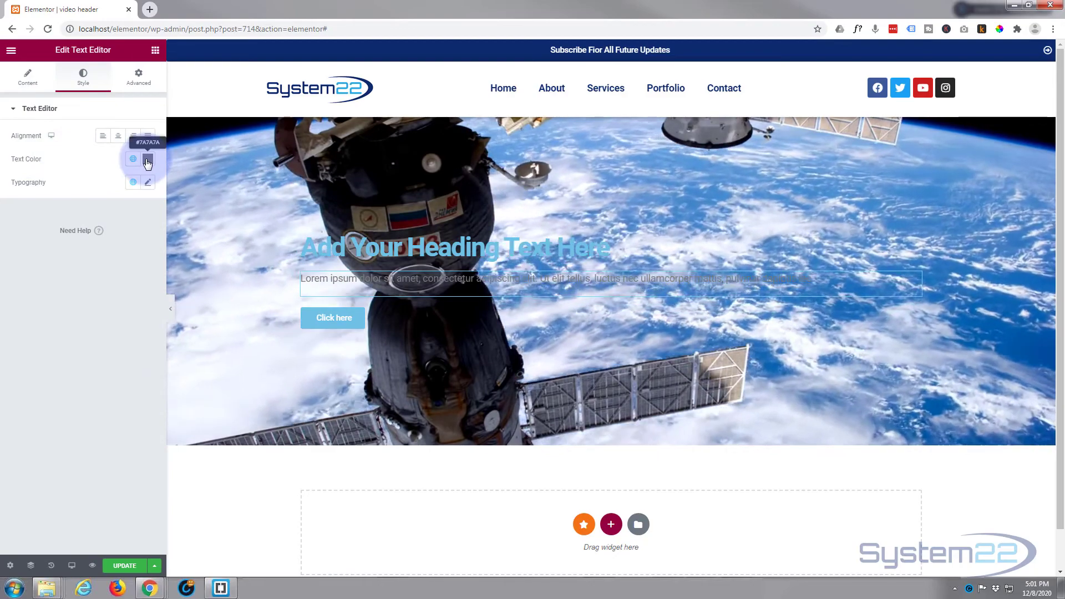
{"action": "left_click", "coordinate": [148, 161]}
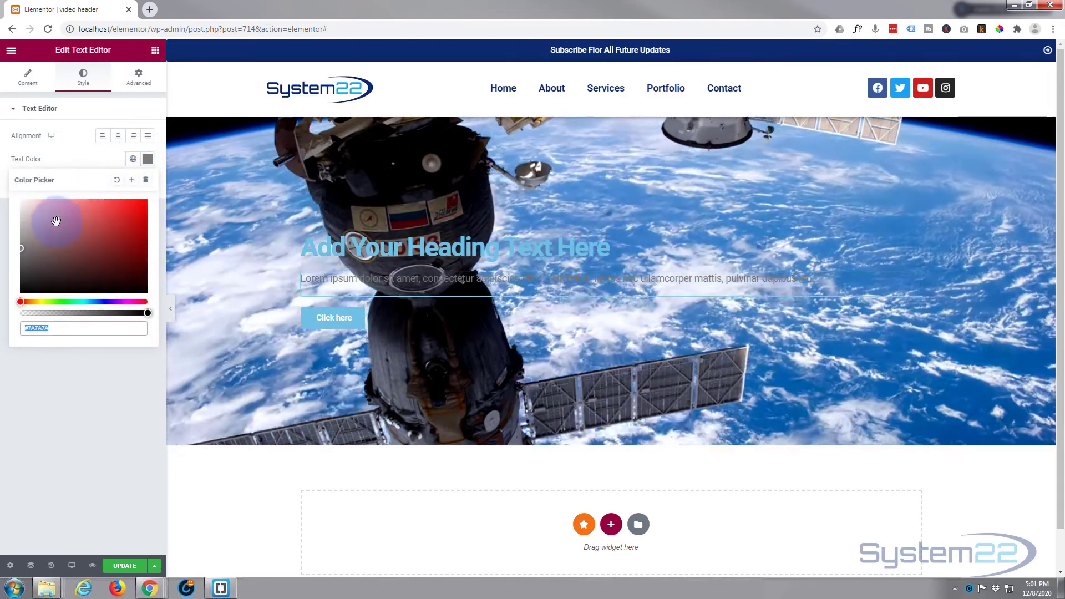
{"action": "left_click", "coordinate": [23, 251]}
{"action": "left_click_drag", "start_coordinate": [23, 239], "coordinate": [17, 193]}
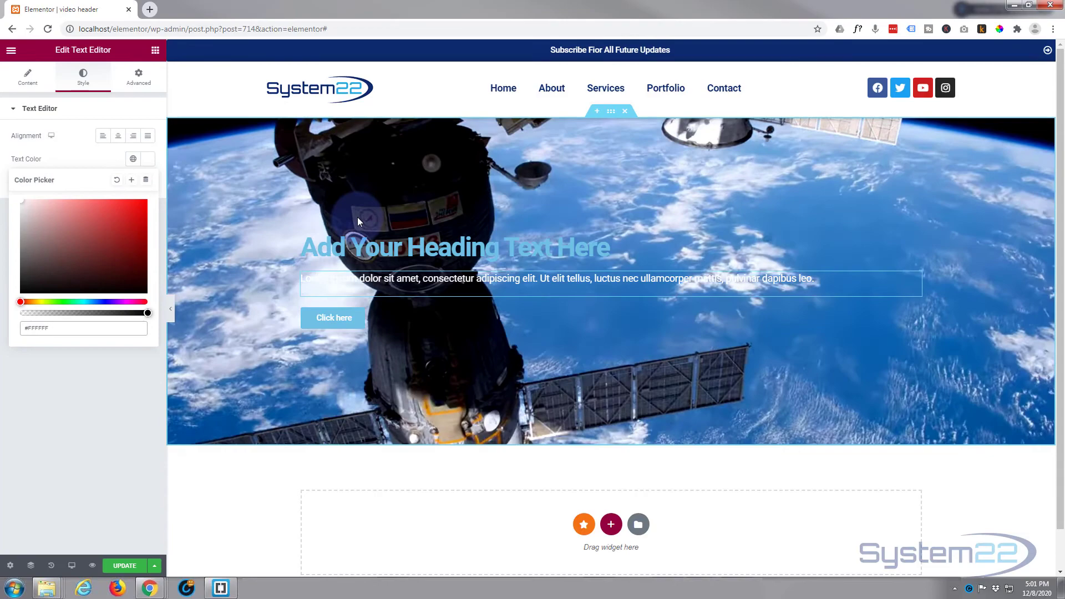
{"action": "mouse_move", "coordinate": [610, 114]}
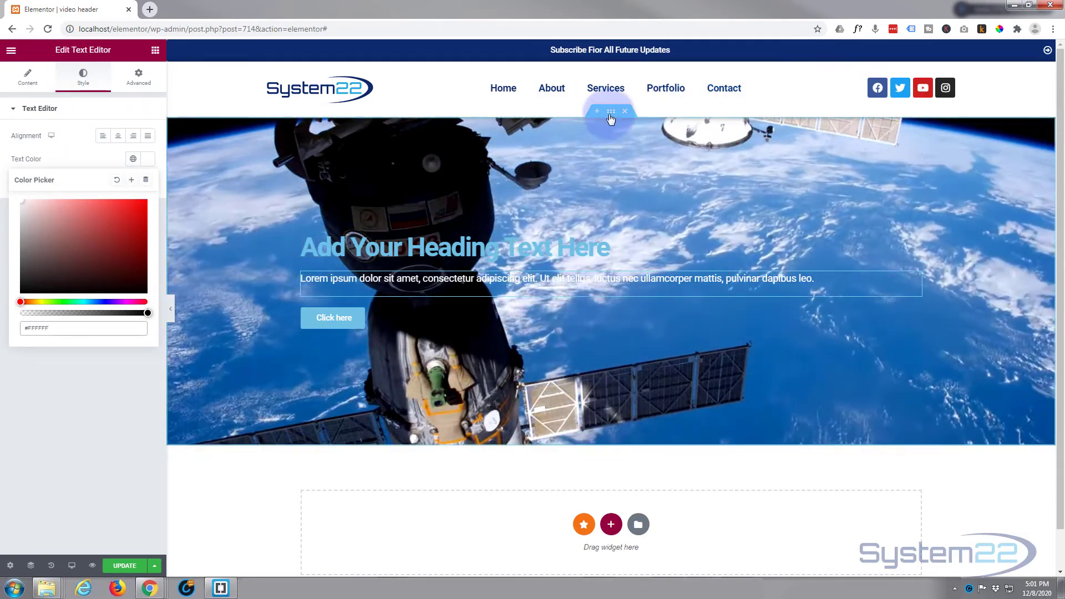
{"action": "left_click", "coordinate": [610, 112]}
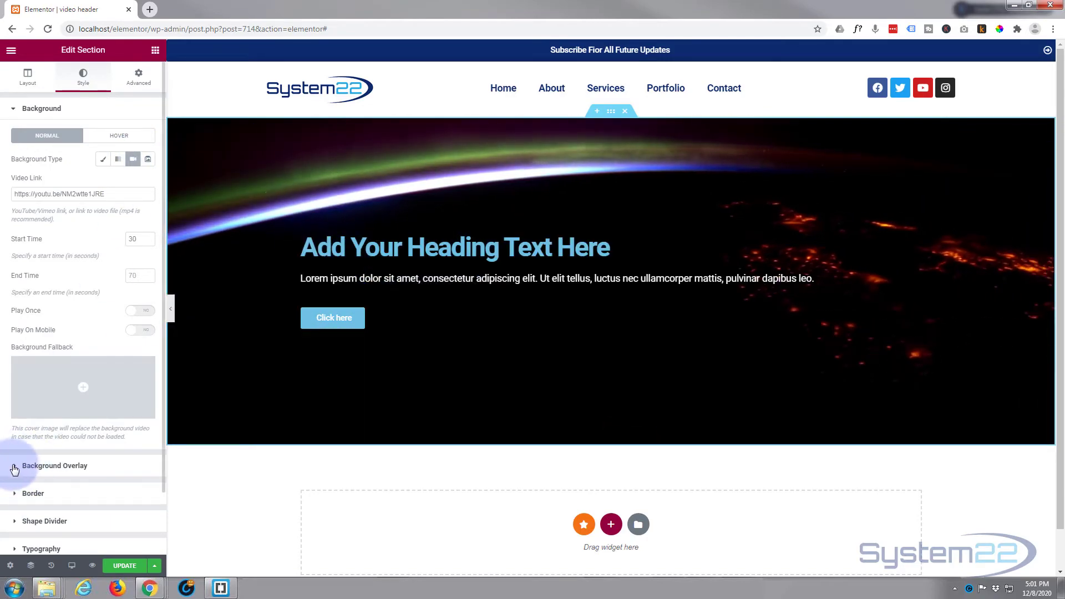
Add a Classic black background overlay at reduced opacity (#000000C7) over the space video
{"action": "left_click", "coordinate": [14, 467]}
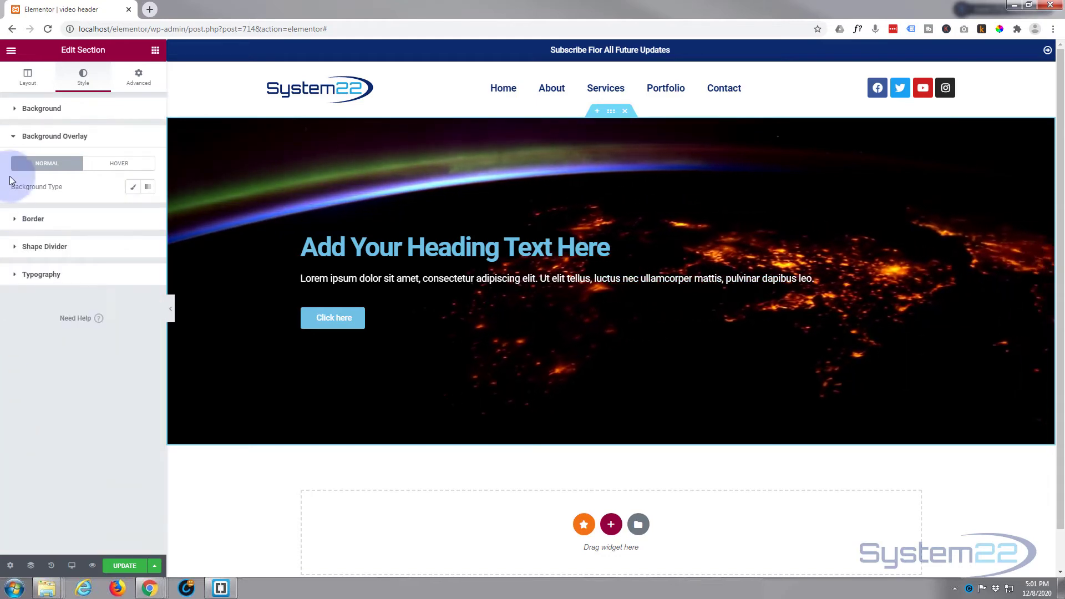
{"action": "left_click", "coordinate": [134, 188]}
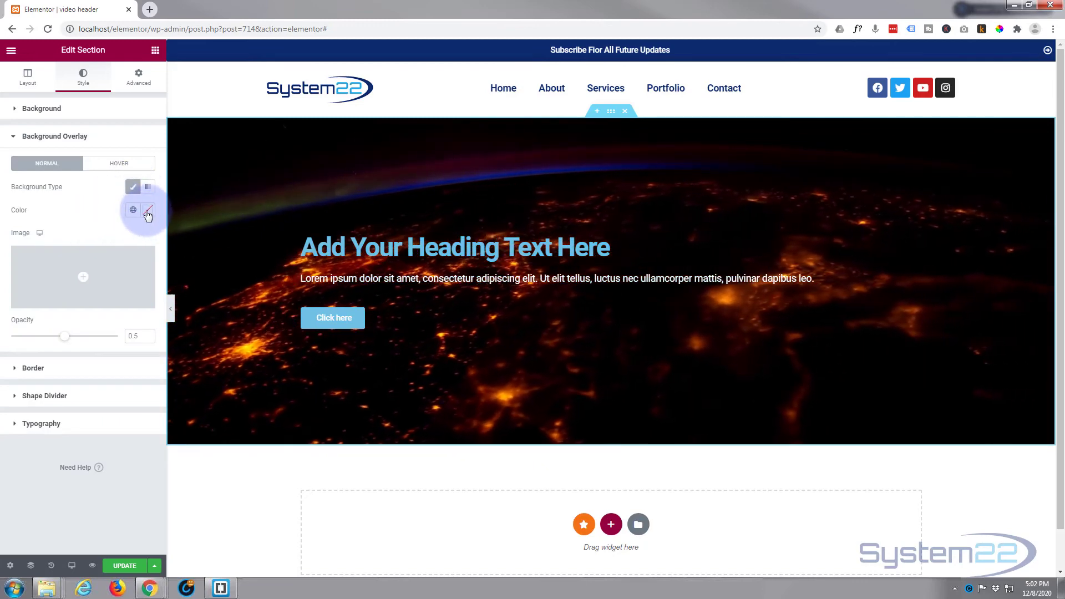
{"action": "left_click", "coordinate": [146, 211]}
{"action": "left_click_drag", "start_coordinate": [45, 327], "coordinate": [20, 340]}
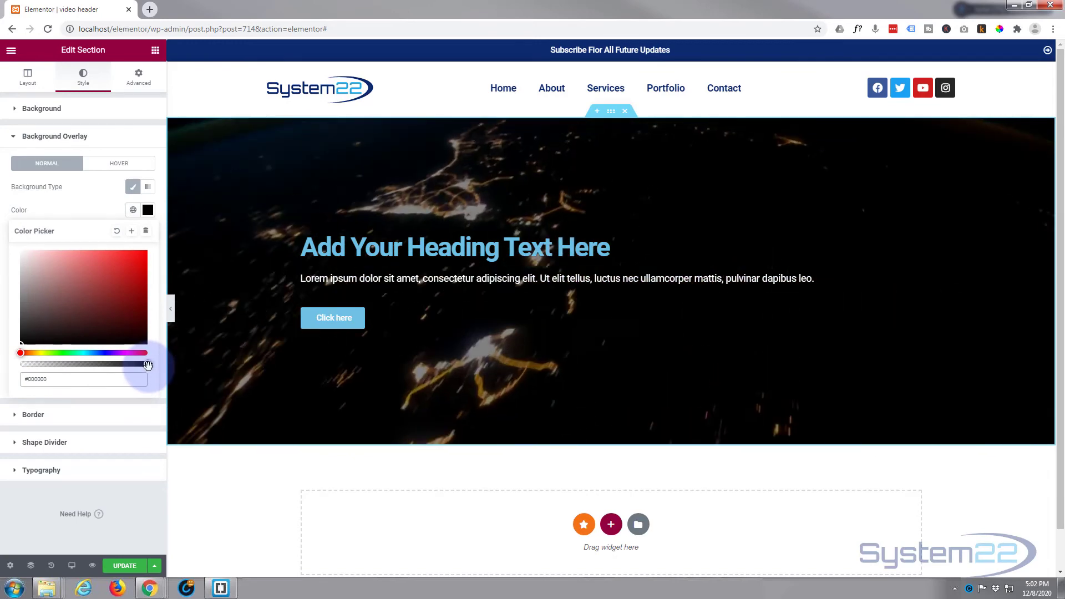
{"action": "left_click_drag", "start_coordinate": [141, 365], "coordinate": [116, 364]}
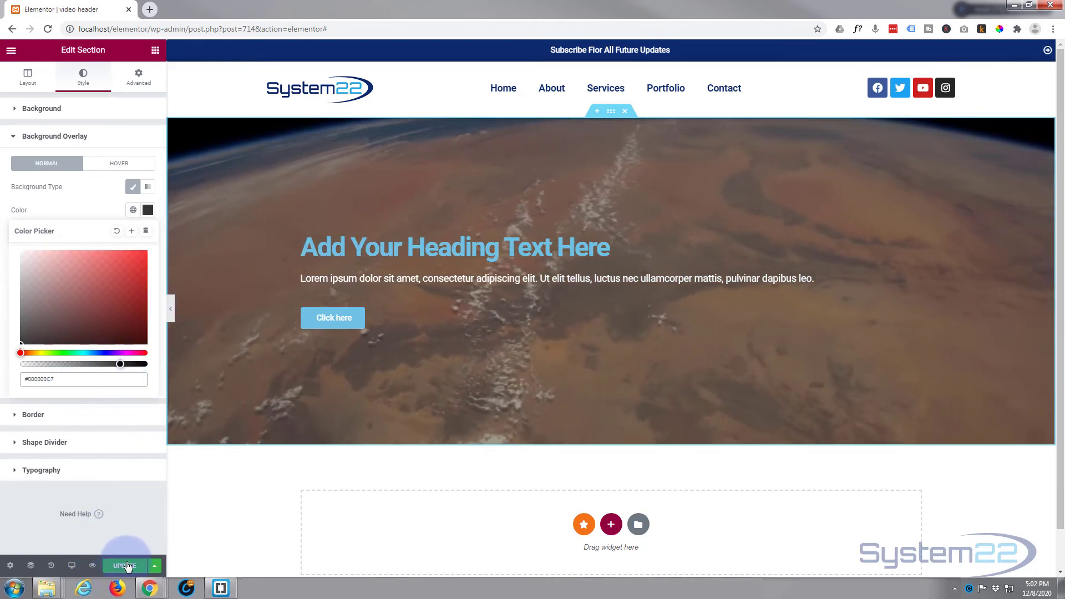
Save the page with Update and open Preview Changes in a new tab
{"action": "left_click", "coordinate": [127, 565]}
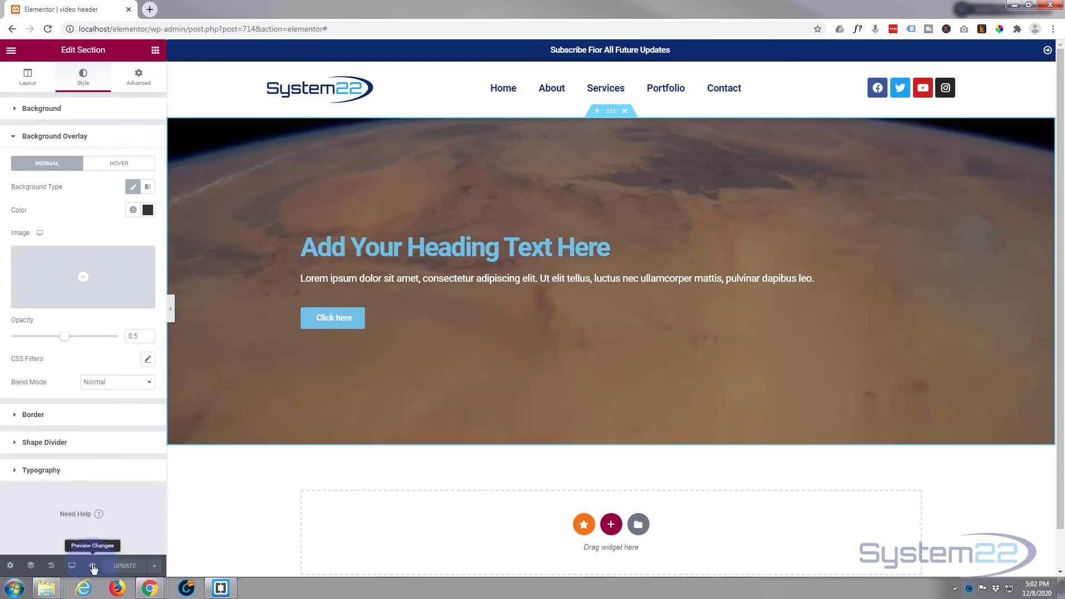
{"action": "left_click", "coordinate": [93, 566]}
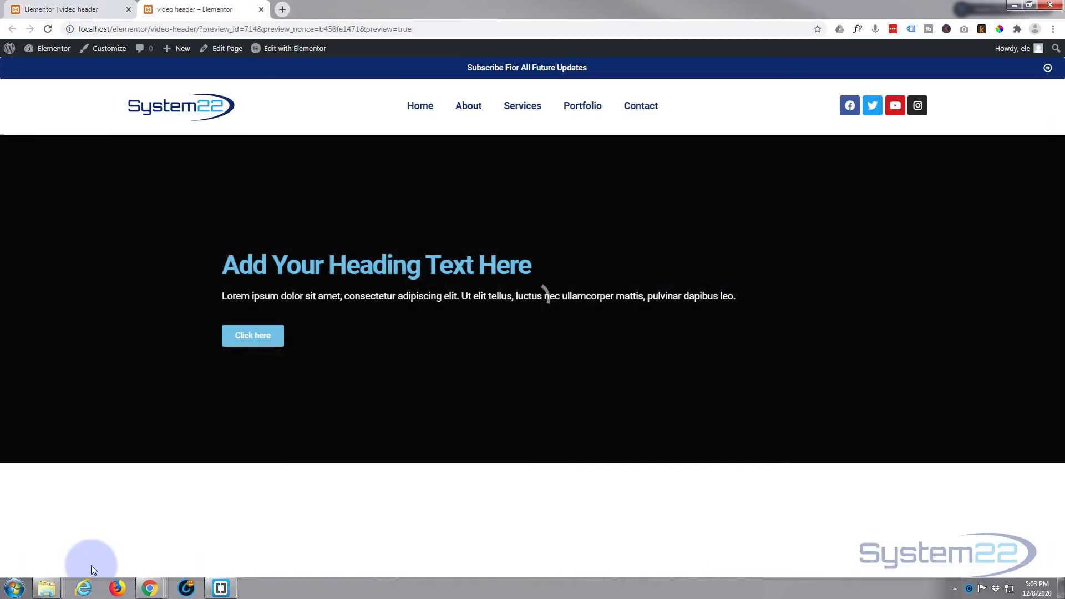